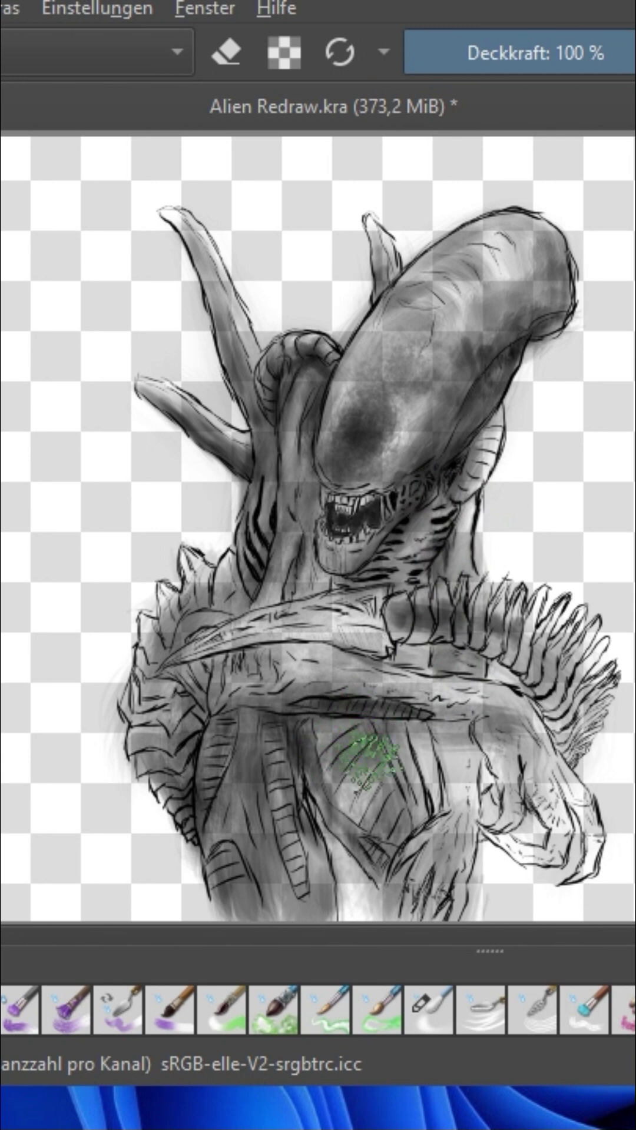
# Step: Shade the alien's teeth and the skin of the lower jaw in grey tones
pyautogui.scroll(5, 326, 516)
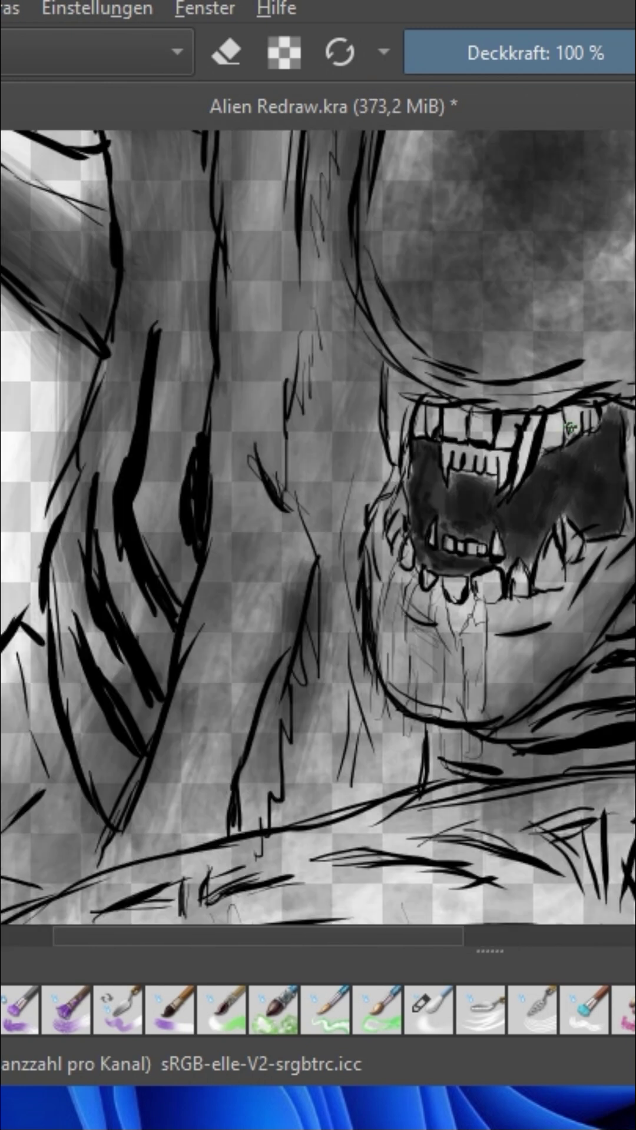
pyautogui.moveTo(325, 426)
pyautogui.mouseDown()
pyautogui.moveTo(327, 378)
pyautogui.moveTo(336, 367)
pyautogui.mouseUp()
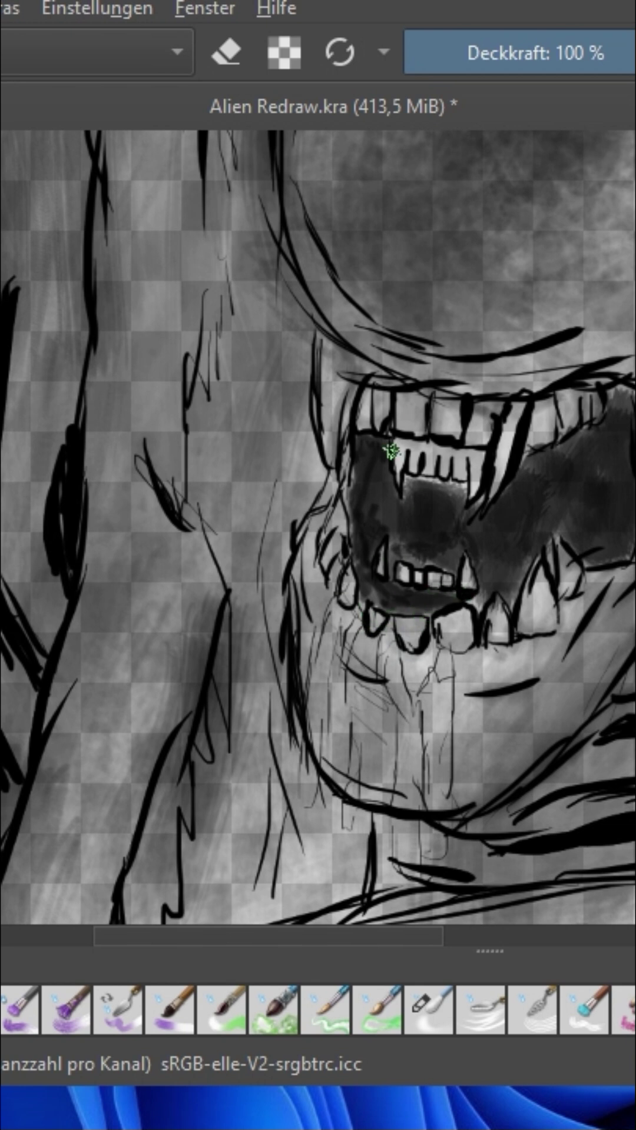
pyautogui.click(318, 588)
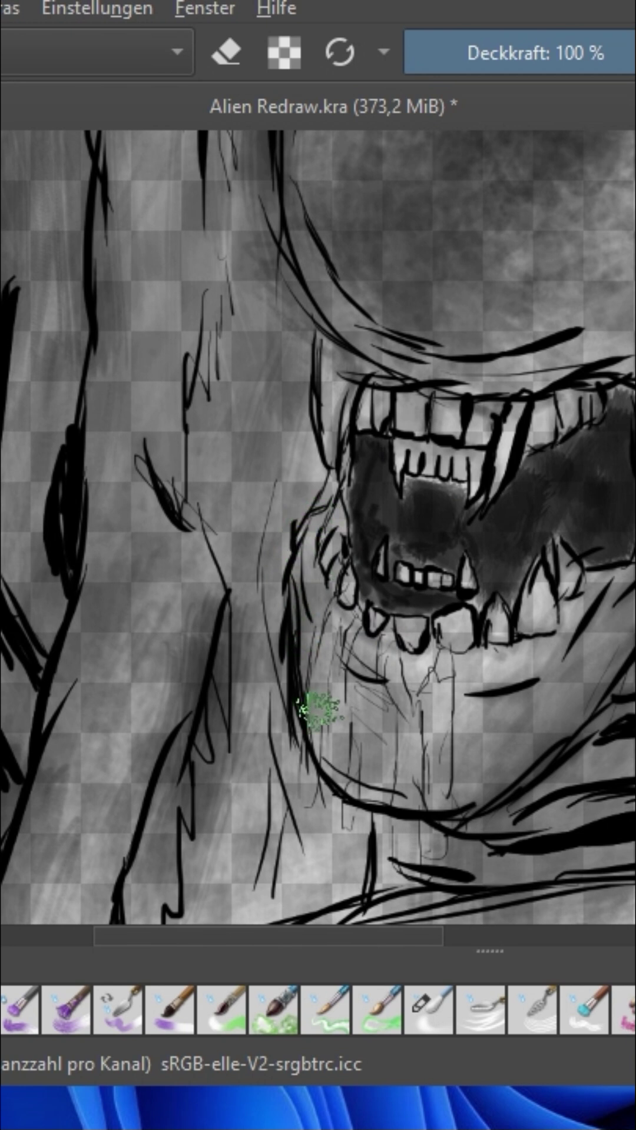
pyautogui.click(518, 731)
# Step: Paint darker grey shading over the ribbed neck behind the alien's jaw
pyautogui.moveTo(394, 936); pyautogui.dragTo(456, 938)
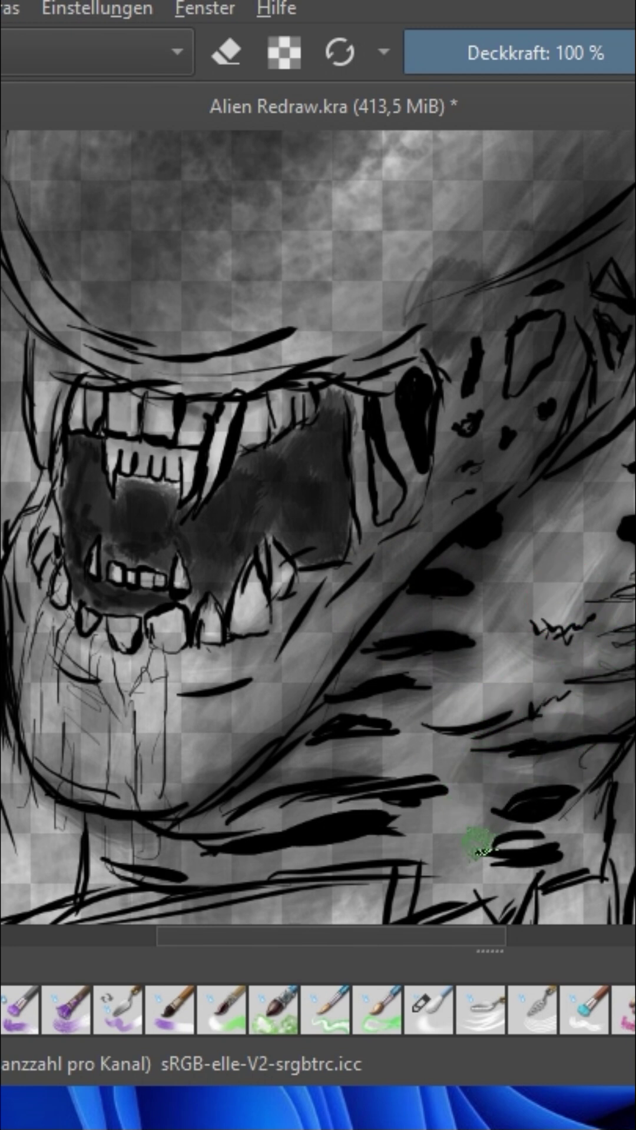
pyautogui.moveTo(300, 936); pyautogui.dragTo(383, 936)
pyautogui.moveTo(359, 495)
pyautogui.mouseDown()
pyautogui.moveTo(386, 457)
pyautogui.moveTo(326, 673)
pyautogui.mouseUp()
pyautogui.moveTo(265, 800)
pyautogui.mouseDown()
pyautogui.moveTo(235, 827)
pyautogui.moveTo(429, 445)
pyautogui.moveTo(383, 676)
pyautogui.moveTo(377, 841)
pyautogui.mouseUp()
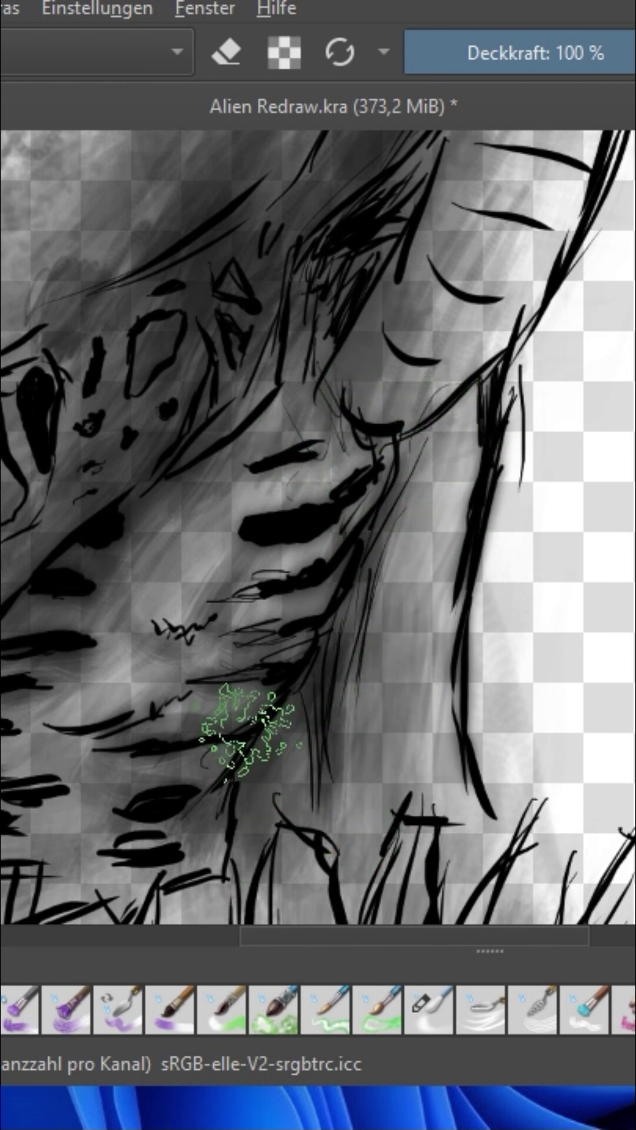
pyautogui.moveTo(82, 700); pyautogui.dragTo(247, 449)
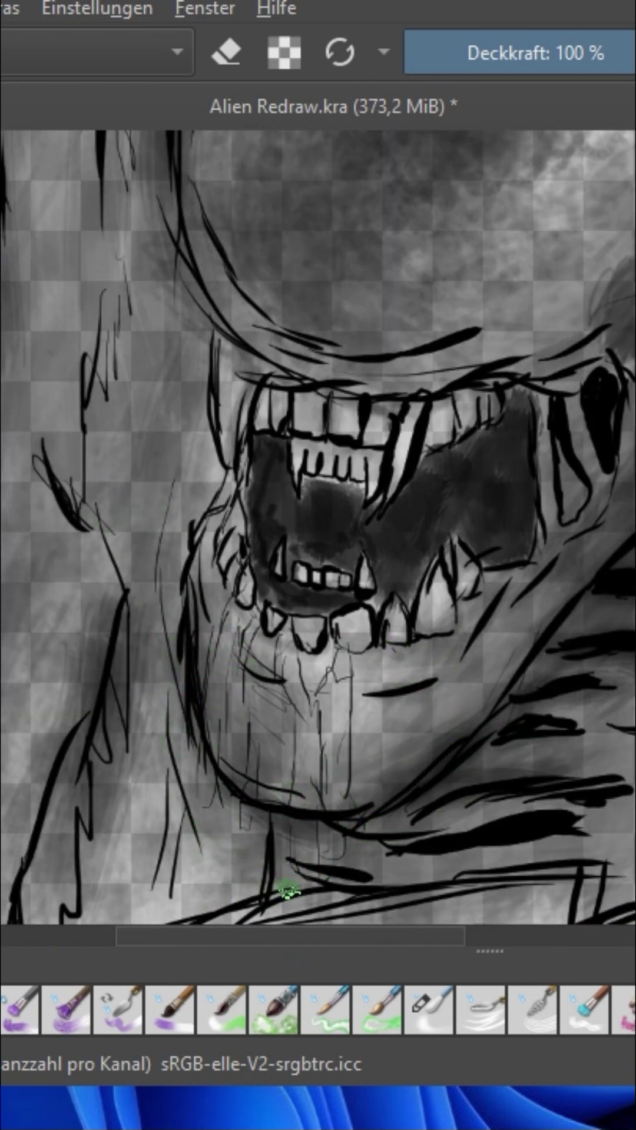
# Step: Shade the throat under the chin and the front of the lower jaw, using a grey sampled from the drawing
pyautogui.moveTo(294, 864); pyautogui.dragTo(353, 887)
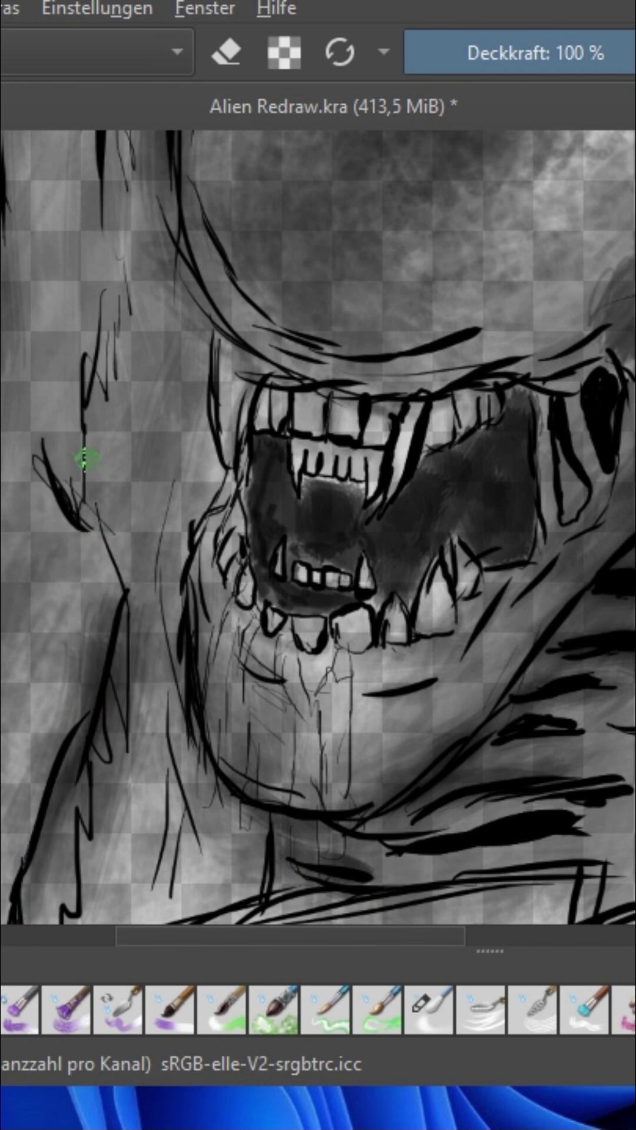
pyautogui.moveTo(220, 757)
pyautogui.mouseDown()
pyautogui.moveTo(278, 809)
pyautogui.moveTo(445, 747)
pyautogui.mouseUp()
pyautogui.keyDown('ctrl'); pyautogui.click(199, 578); pyautogui.keyUp('ctrl')
pyautogui.moveTo(237, 615); pyautogui.dragTo(234, 676)
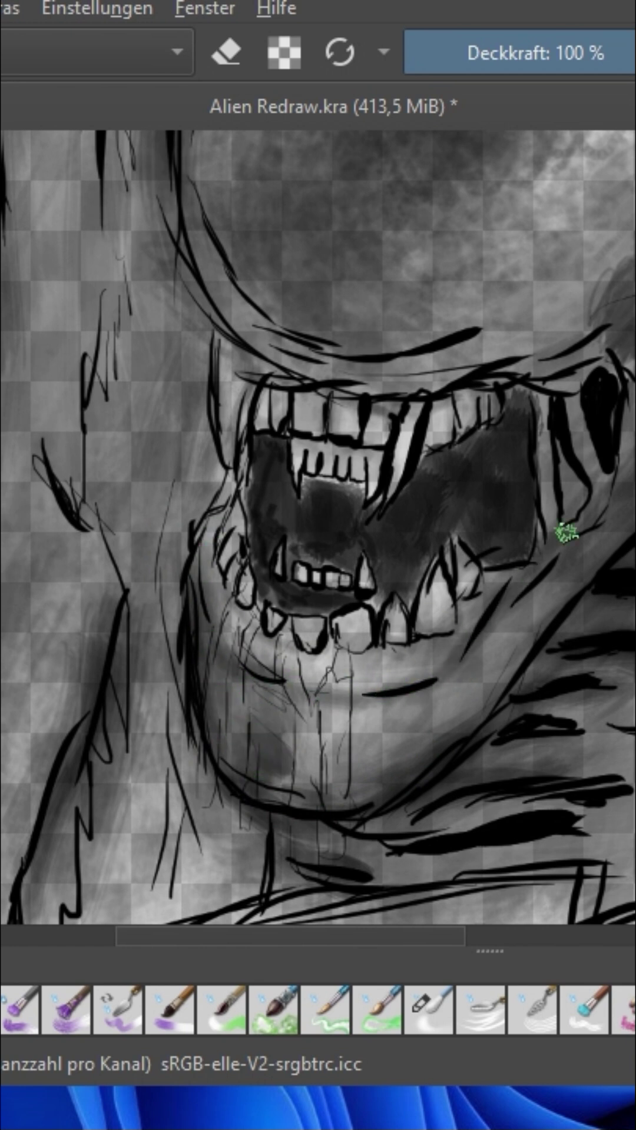
# Step: Darken the rear side of the lower jaw from the mouth corner down to the chin with sampled greys
pyautogui.moveTo(606, 542); pyautogui.dragTo(507, 686)
pyautogui.moveTo(588, 559); pyautogui.dragTo(480, 694)
pyautogui.keyDown('ctrl'); pyautogui.click(482, 629); pyautogui.keyUp('ctrl')
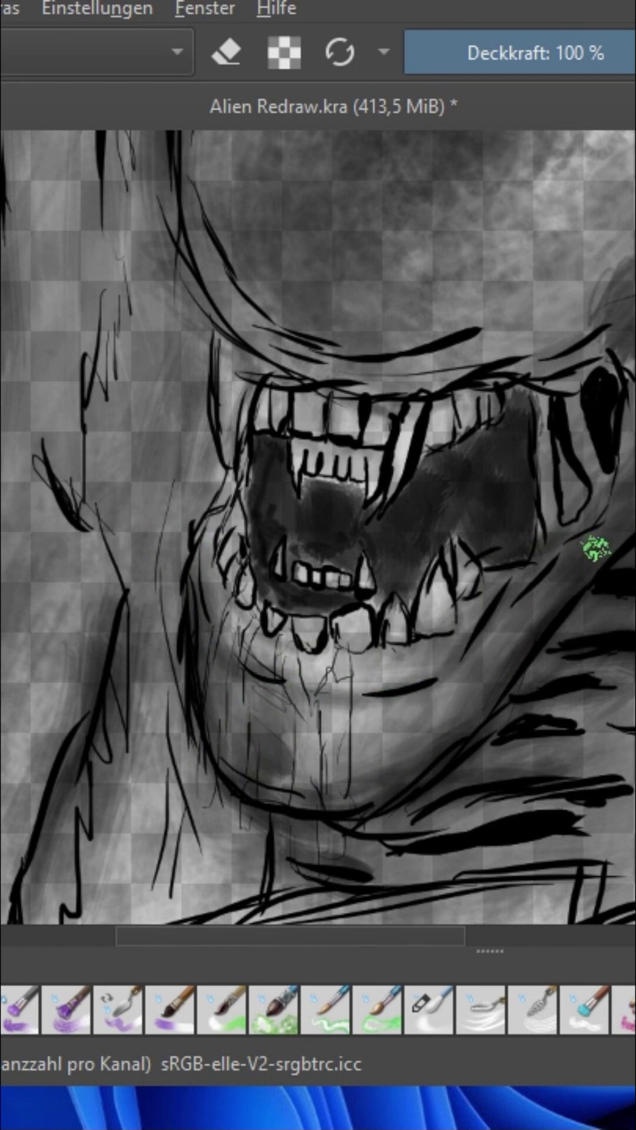
pyautogui.moveTo(538, 594); pyautogui.dragTo(471, 677)
pyautogui.keyDown('ctrl'); pyautogui.click(429, 628); pyautogui.keyUp('ctrl')
# Step: Shade the mouth corner and the lower rim of the head above the upper teeth with a sampled grey
pyautogui.keyDown('ctrl'); pyautogui.click(516, 357); pyautogui.keyUp('ctrl')
pyautogui.moveTo(533, 391); pyautogui.dragTo(563, 482)
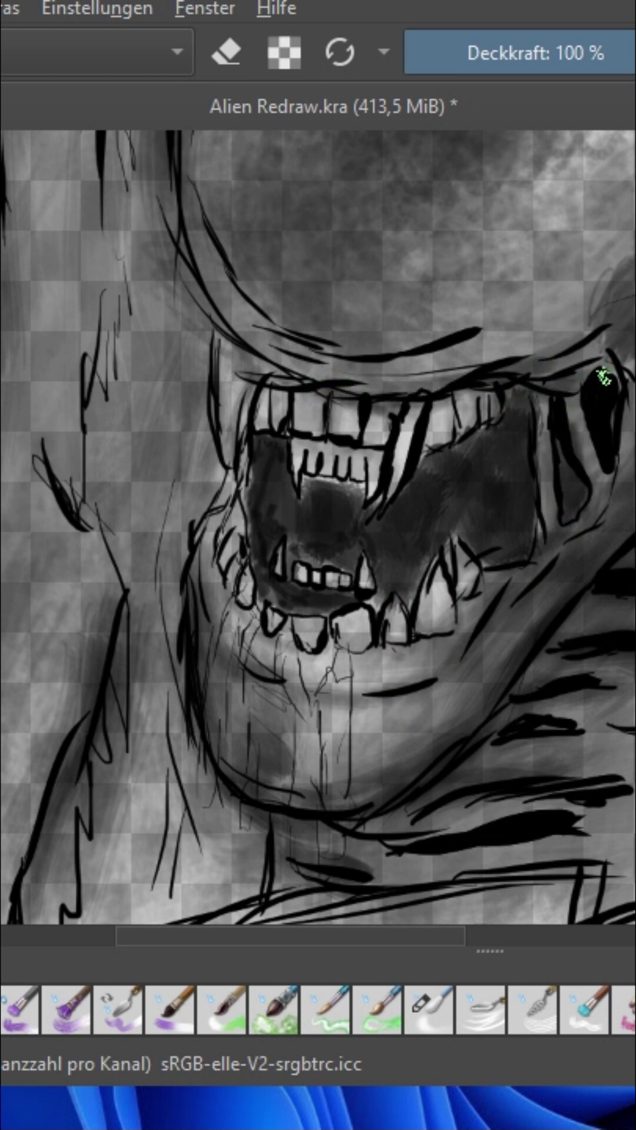
pyautogui.moveTo(163, 206); pyautogui.dragTo(330, 389)
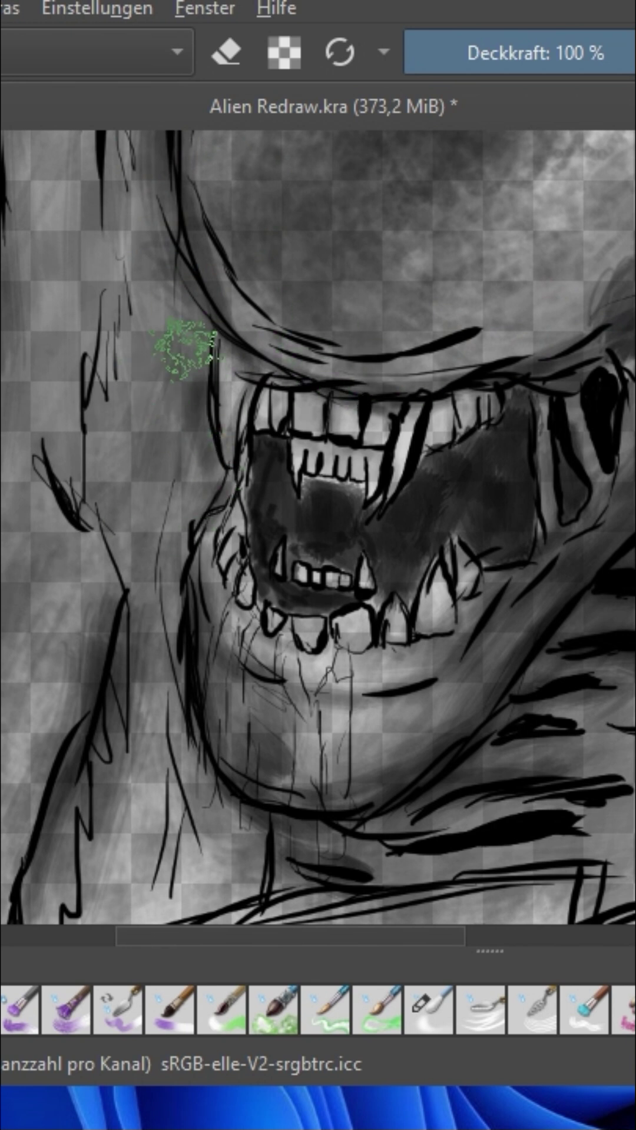
# Step: Darken the whole chin area below the lower teeth with broad grey strokes
pyautogui.scroll(-3, 253, 750)
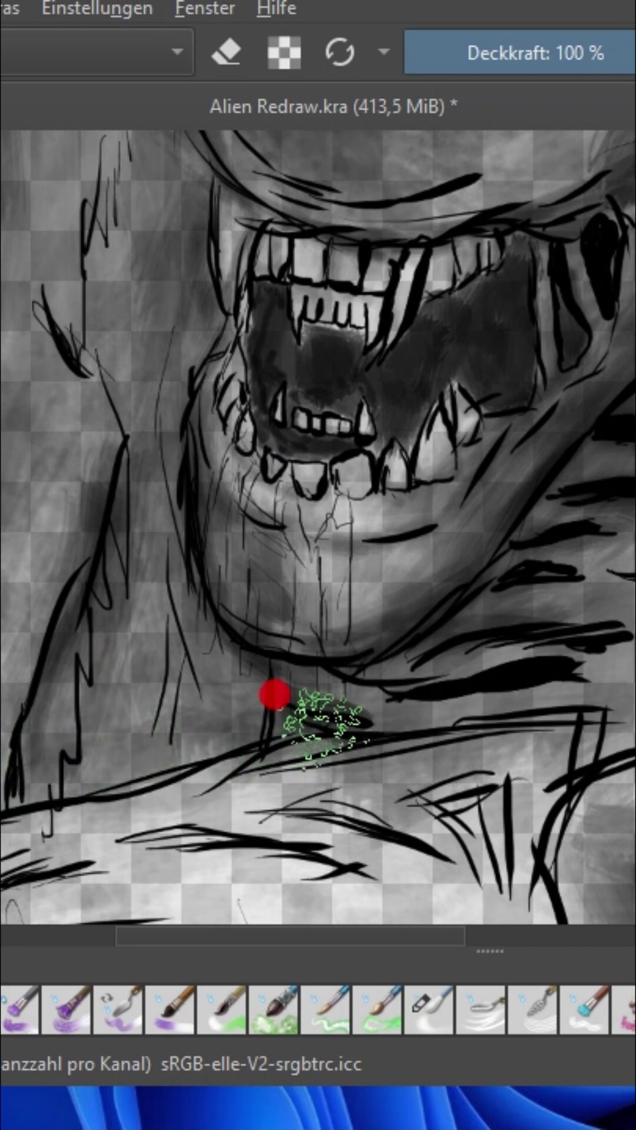
pyautogui.moveTo(332, 597)
pyautogui.mouseDown()
pyautogui.moveTo(295, 626)
pyautogui.moveTo(287, 518)
pyautogui.moveTo(286, 582)
pyautogui.moveTo(263, 536)
pyautogui.moveTo(266, 627)
pyautogui.moveTo(424, 587)
pyautogui.mouseUp()
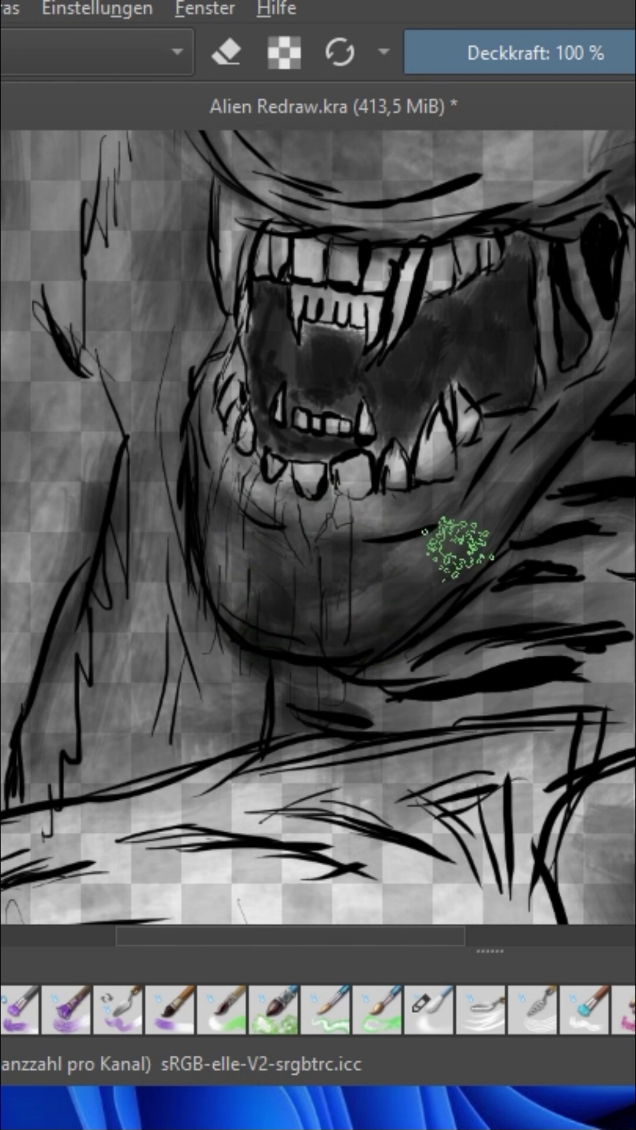
pyautogui.scroll(2, 503, 459)
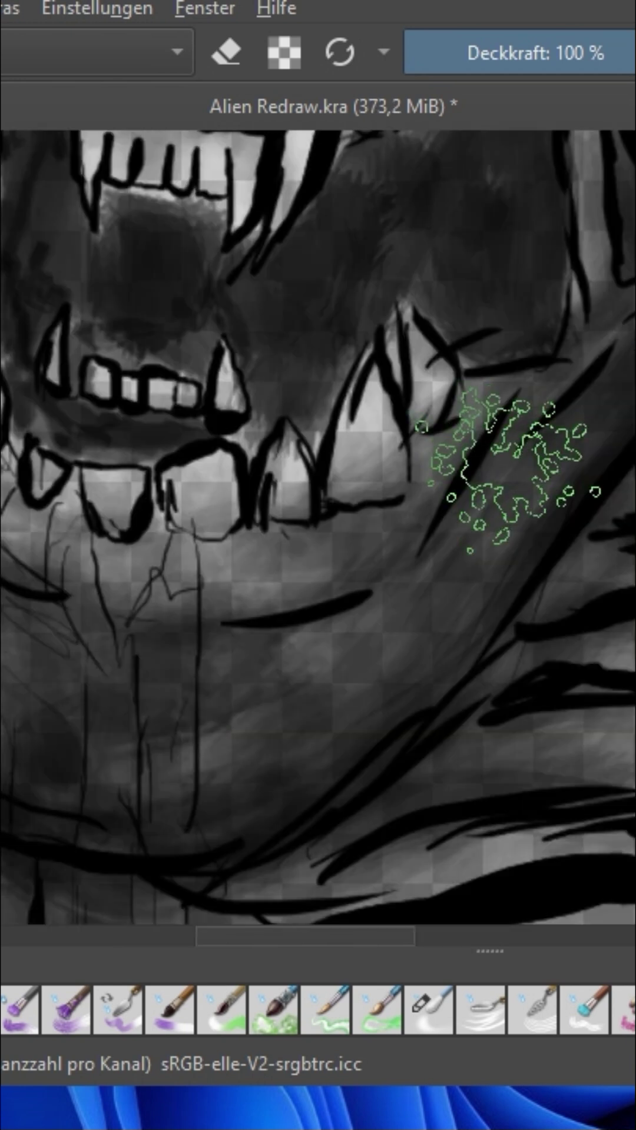
# Step: Shade the forearm's underside near the elbow and the upper face of the pointed tail blade
pyautogui.scroll(-5, 510, 460)
pyautogui.scroll(3, 510, 214)
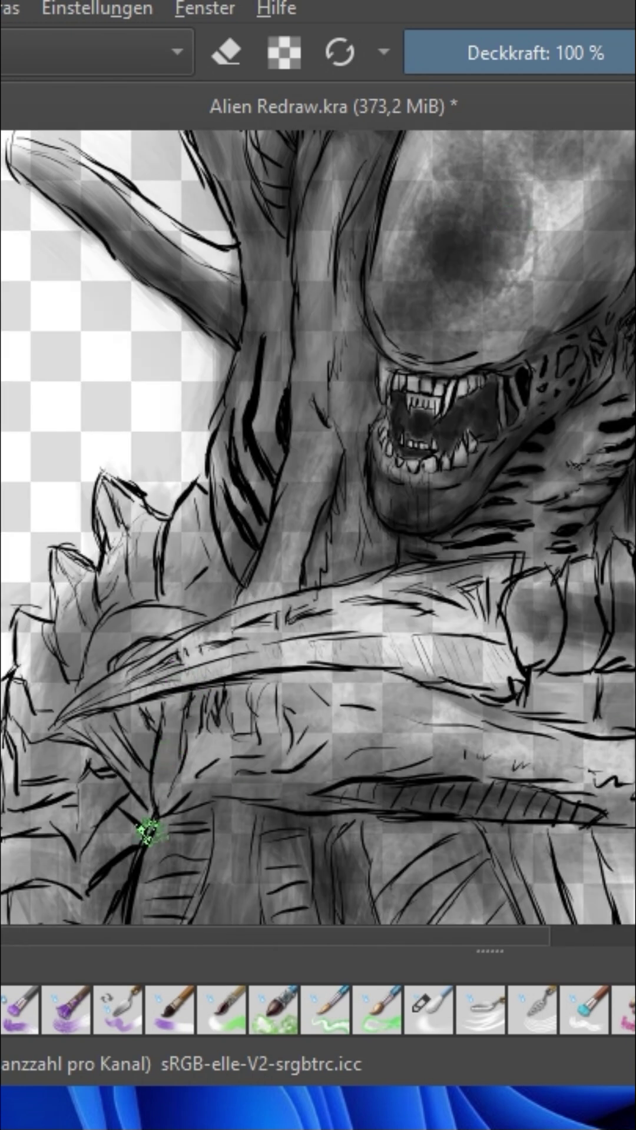
pyautogui.moveTo(180, 803); pyautogui.dragTo(280, 796)
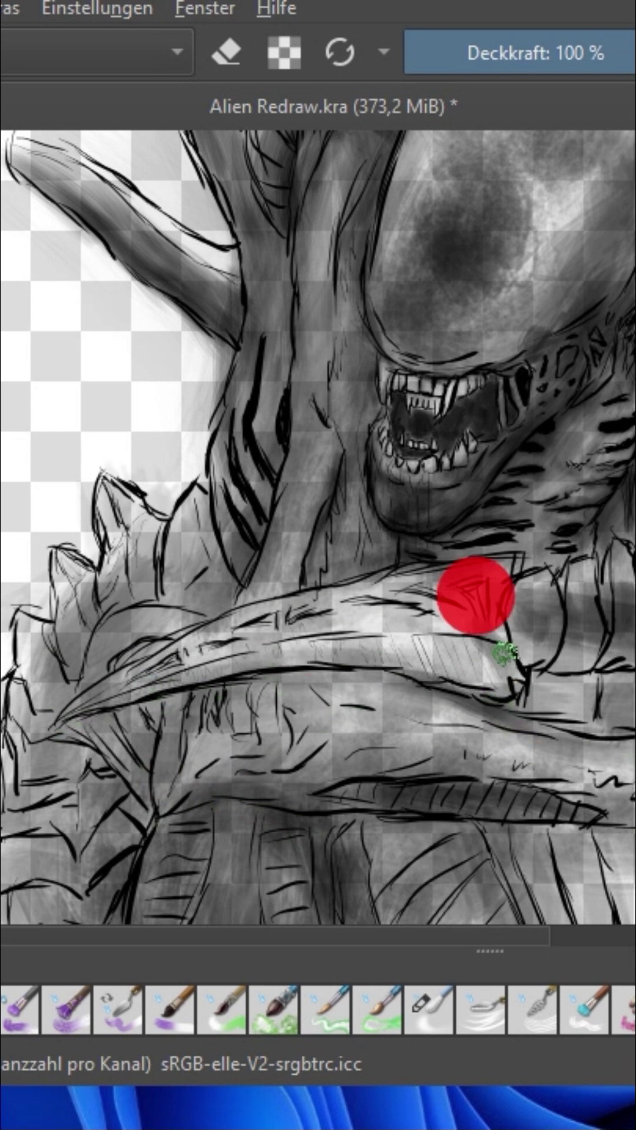
pyautogui.moveTo(66, 704)
pyautogui.mouseDown()
pyautogui.moveTo(93, 686)
pyautogui.moveTo(306, 636)
pyautogui.mouseUp()
pyautogui.moveTo(138, 688)
pyautogui.mouseDown()
pyautogui.moveTo(329, 634)
pyautogui.moveTo(230, 647)
pyautogui.moveTo(508, 622)
pyautogui.moveTo(502, 571)
pyautogui.mouseUp()
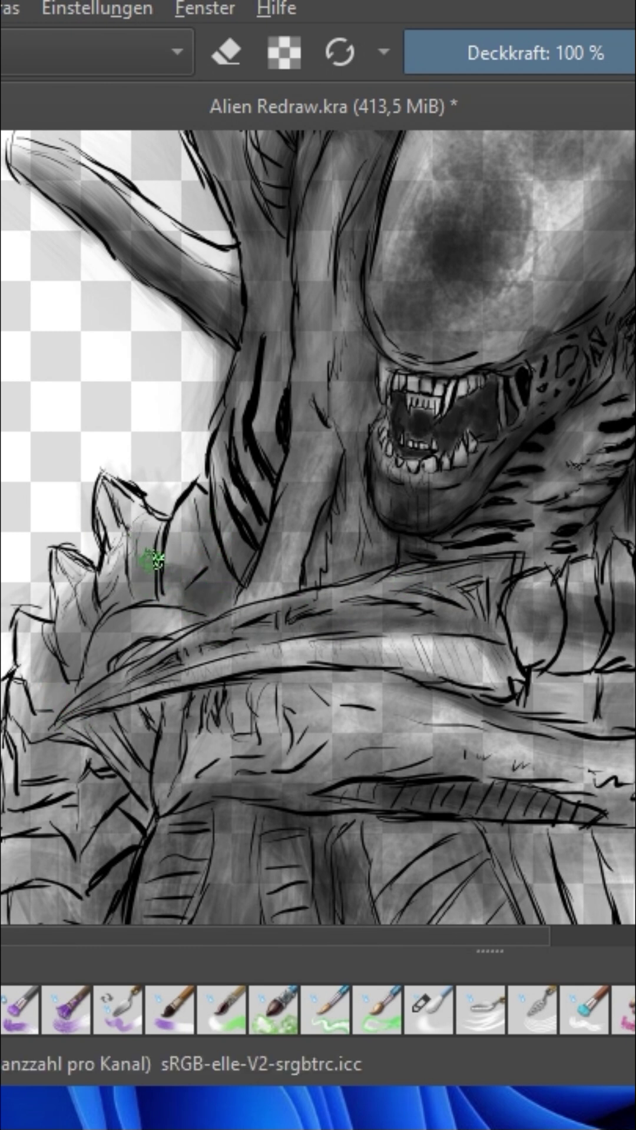
# Step: Darken the curved shoulder recess and the area around the tip of the tail blade
pyautogui.moveTo(175, 636); pyautogui.dragTo(115, 651)
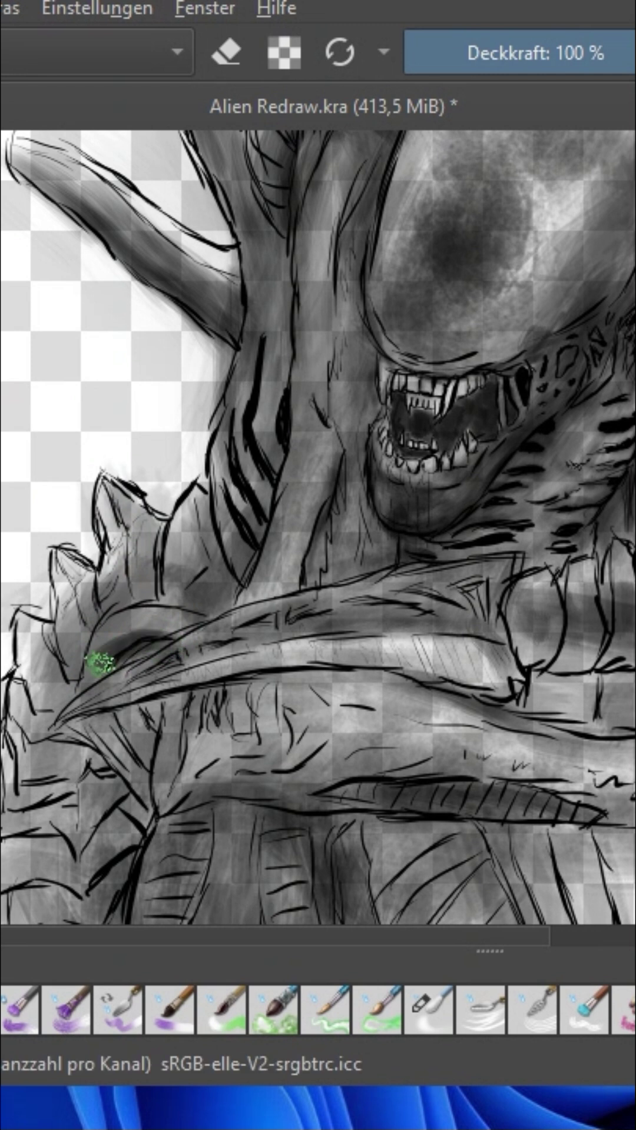
pyautogui.moveTo(192, 611)
pyautogui.mouseDown()
pyautogui.moveTo(104, 615)
pyautogui.moveTo(81, 656)
pyautogui.moveTo(126, 586)
pyautogui.mouseUp()
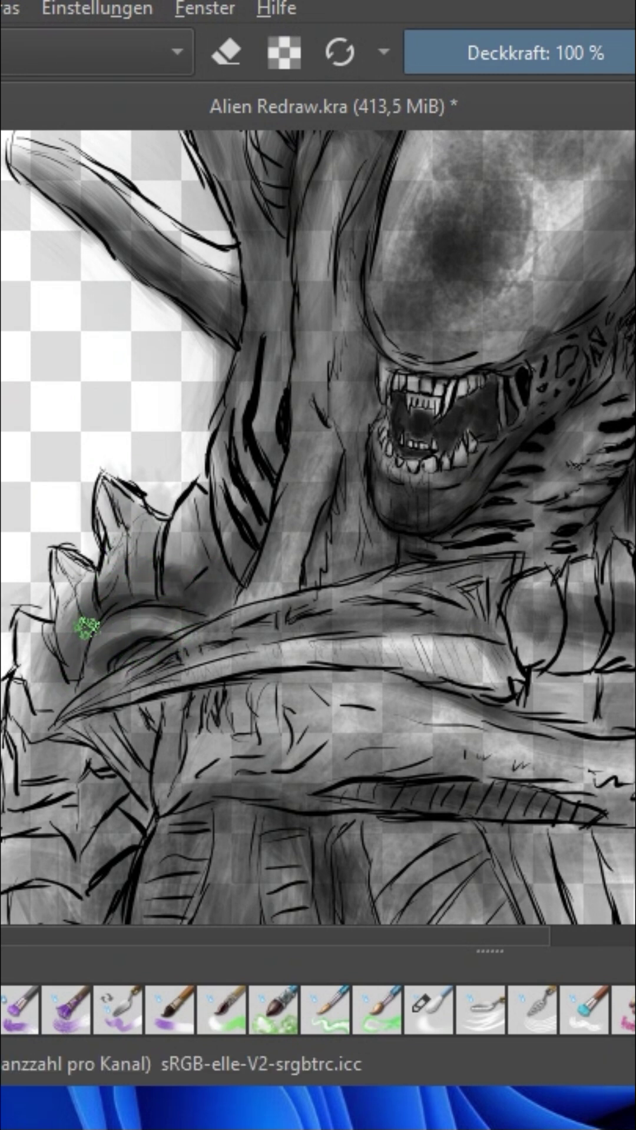
pyautogui.moveTo(67, 686); pyautogui.dragTo(62, 735)
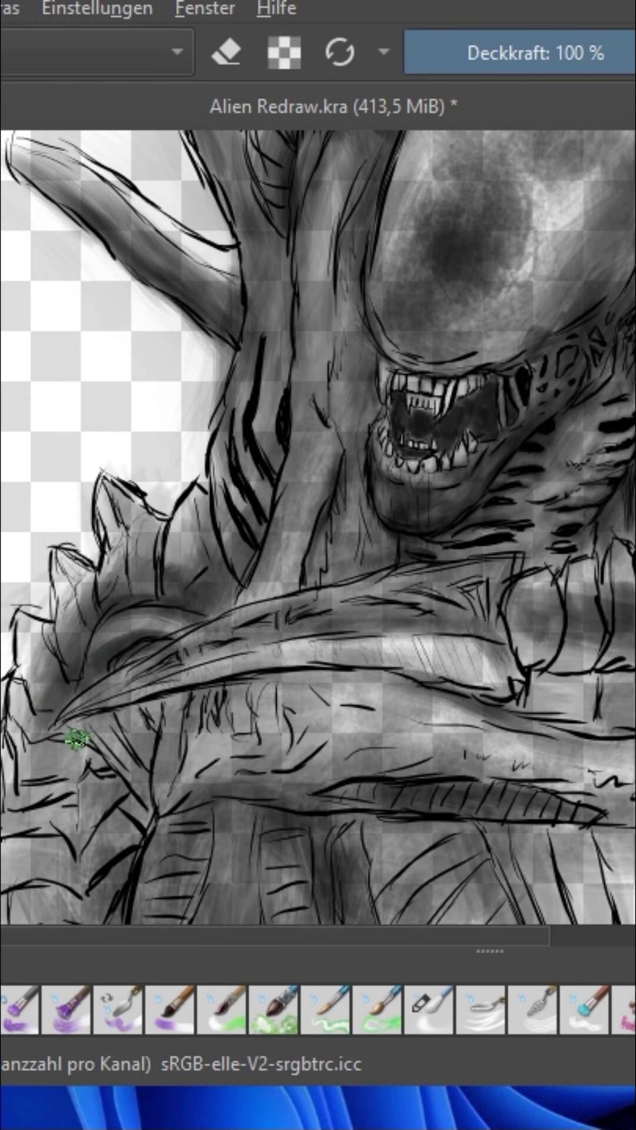
# Step: Add shadows at the elbow, on the forearm beneath the tail blade and along the blade's upper edge
pyautogui.moveTo(163, 757); pyautogui.dragTo(158, 811)
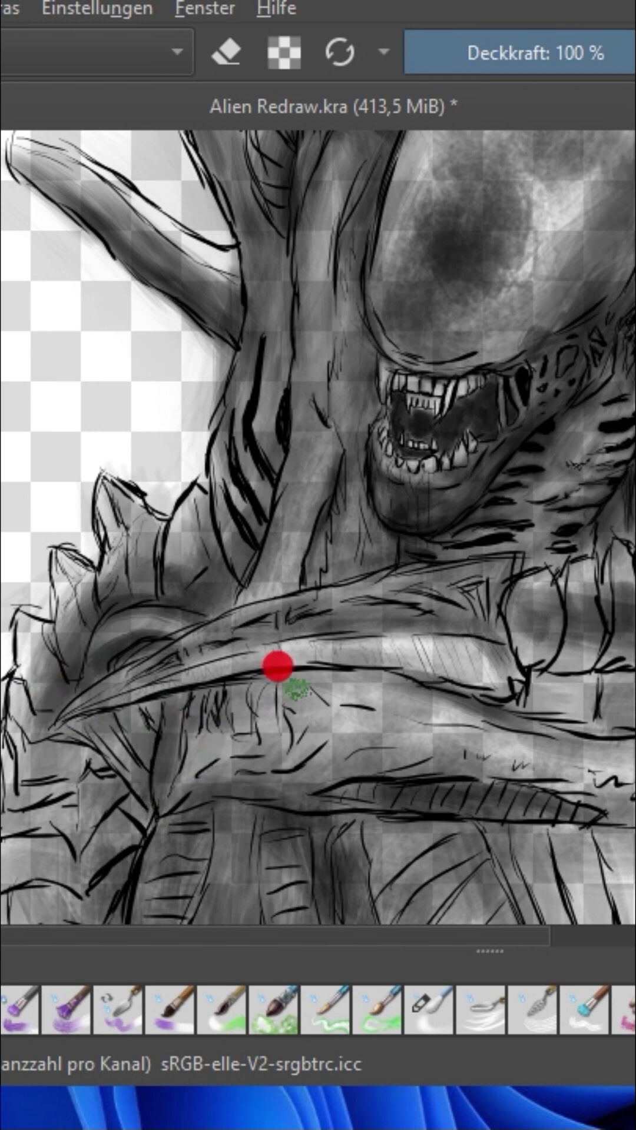
pyautogui.moveTo(359, 711)
pyautogui.mouseDown()
pyautogui.moveTo(512, 741)
pyautogui.moveTo(356, 681)
pyautogui.moveTo(139, 699)
pyautogui.mouseUp()
pyautogui.moveTo(140, 798); pyautogui.dragTo(124, 843)
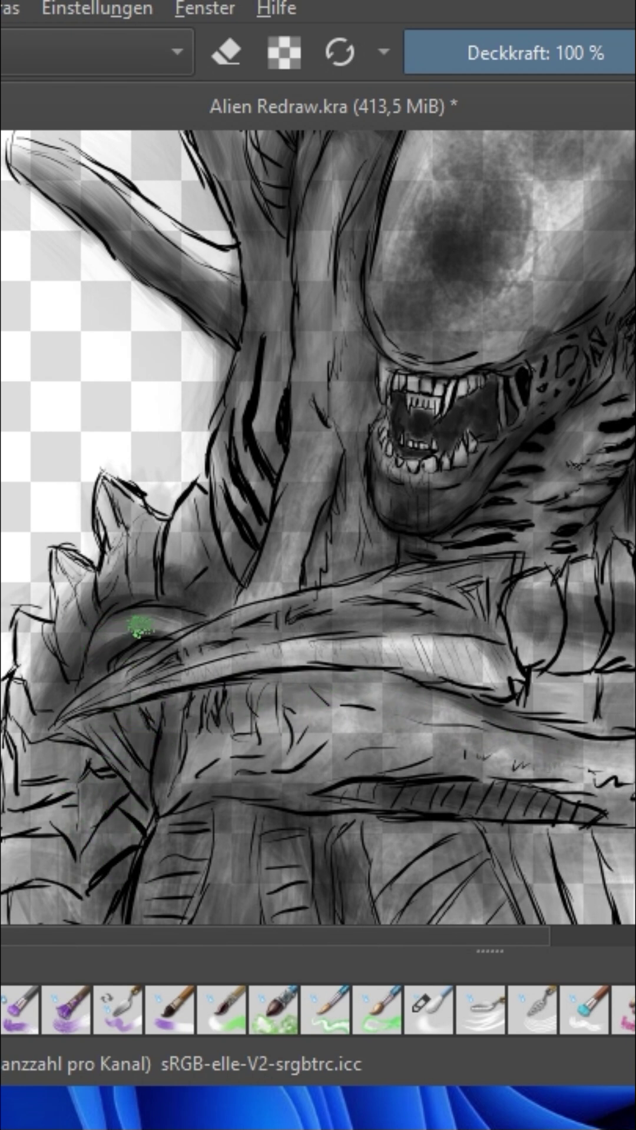
pyautogui.moveTo(248, 608)
pyautogui.mouseDown()
pyautogui.moveTo(211, 575)
pyautogui.moveTo(294, 598)
pyautogui.mouseUp()
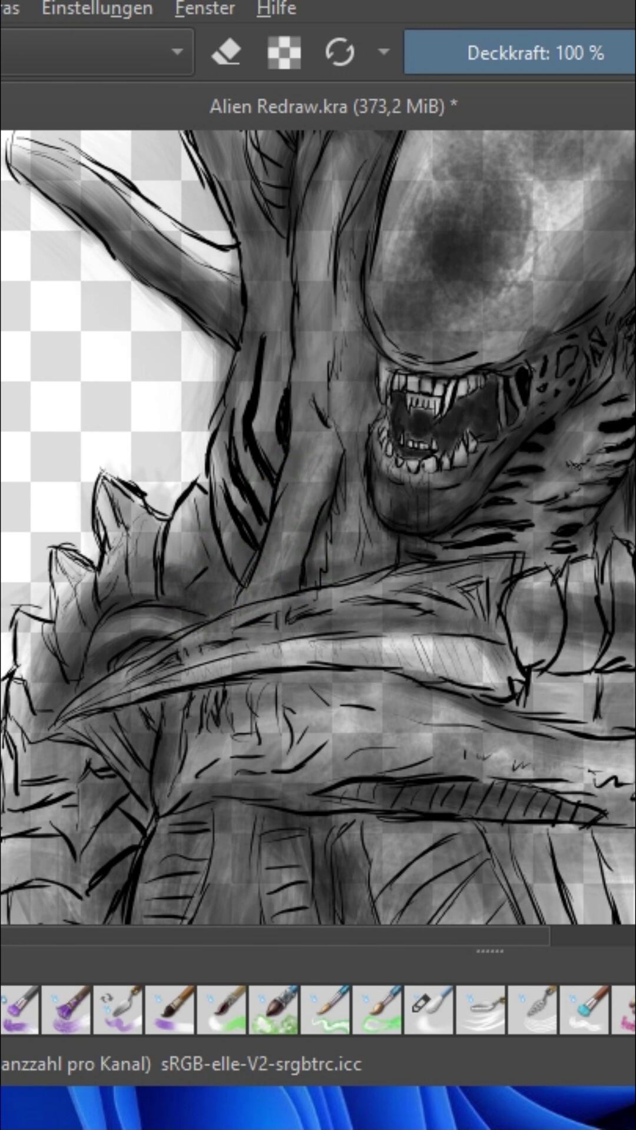
# Step: Shade the segmented tail beside the torso and the forearm's upper edge and far end below the tail blade
pyautogui.scroll(-5, 318, 527)
pyautogui.moveTo(141, 535)
pyautogui.mouseDown()
pyautogui.moveTo(134, 530)
pyautogui.moveTo(131, 449)
pyautogui.mouseUp()
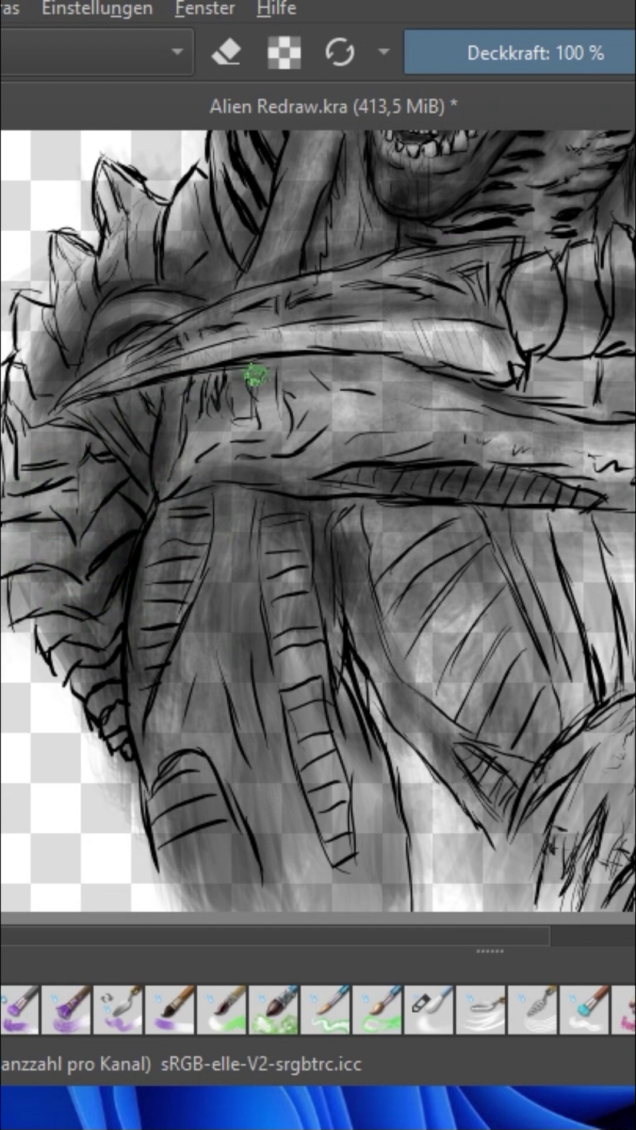
pyautogui.moveTo(347, 357)
pyautogui.mouseDown()
pyautogui.moveTo(405, 362)
pyautogui.moveTo(374, 378)
pyautogui.moveTo(507, 403)
pyautogui.mouseUp()
pyautogui.moveTo(535, 453)
pyautogui.mouseDown()
pyautogui.moveTo(550, 472)
pyautogui.moveTo(621, 488)
pyautogui.mouseUp()
# Step: Shade the torso's ribbed tubes and chest panel, and darken the hand hanging in front of the torso
pyautogui.moveTo(405, 936); pyautogui.dragTo(450, 936)
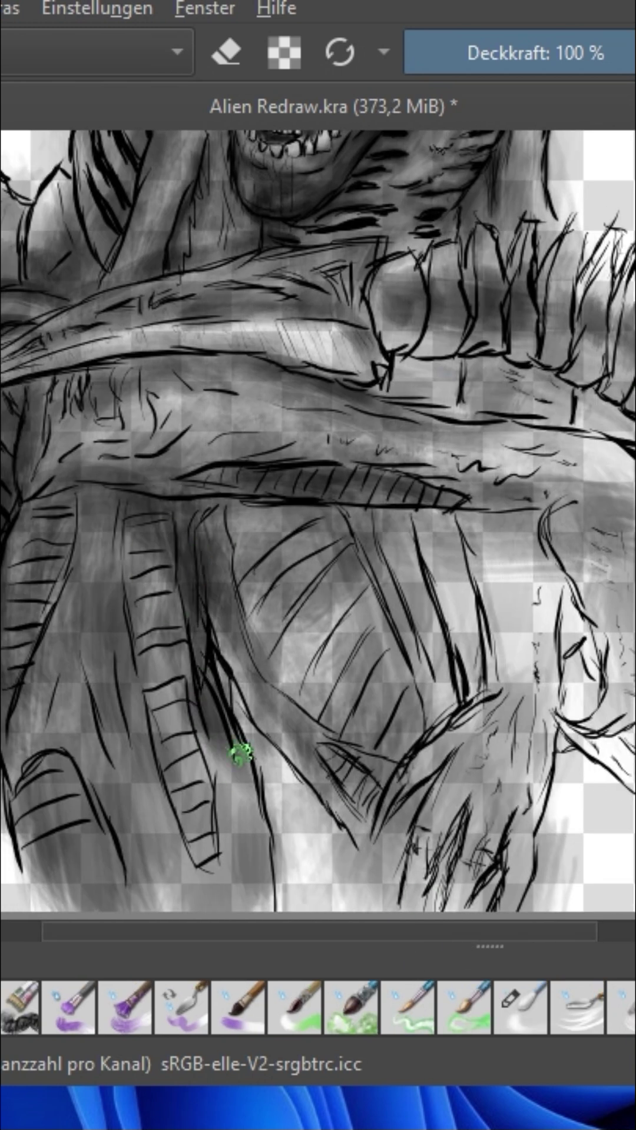
pyautogui.moveTo(134, 503)
pyautogui.mouseDown()
pyautogui.moveTo(143, 685)
pyautogui.moveTo(191, 817)
pyautogui.moveTo(191, 731)
pyautogui.mouseUp()
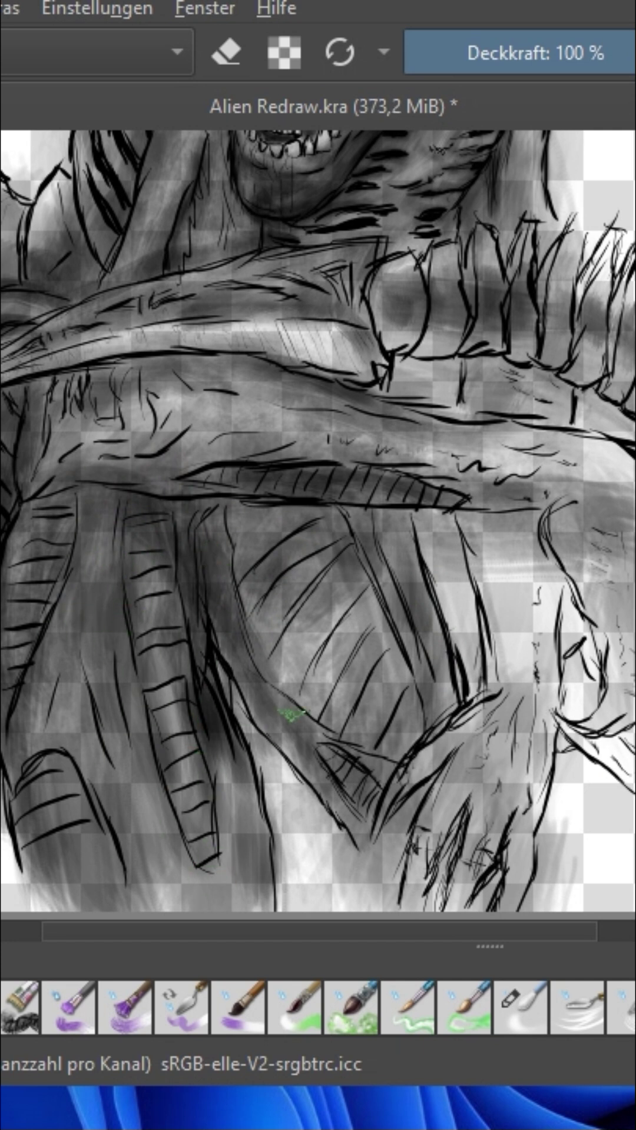
pyautogui.moveTo(238, 504)
pyautogui.mouseDown()
pyautogui.moveTo(325, 519)
pyautogui.moveTo(242, 517)
pyautogui.moveTo(245, 603)
pyautogui.moveTo(212, 608)
pyautogui.mouseUp()
pyautogui.moveTo(287, 652); pyautogui.dragTo(384, 613)
pyautogui.moveTo(421, 785)
pyautogui.mouseDown()
pyautogui.moveTo(366, 802)
pyautogui.moveTo(482, 878)
pyautogui.moveTo(462, 851)
pyautogui.moveTo(465, 750)
pyautogui.mouseUp()
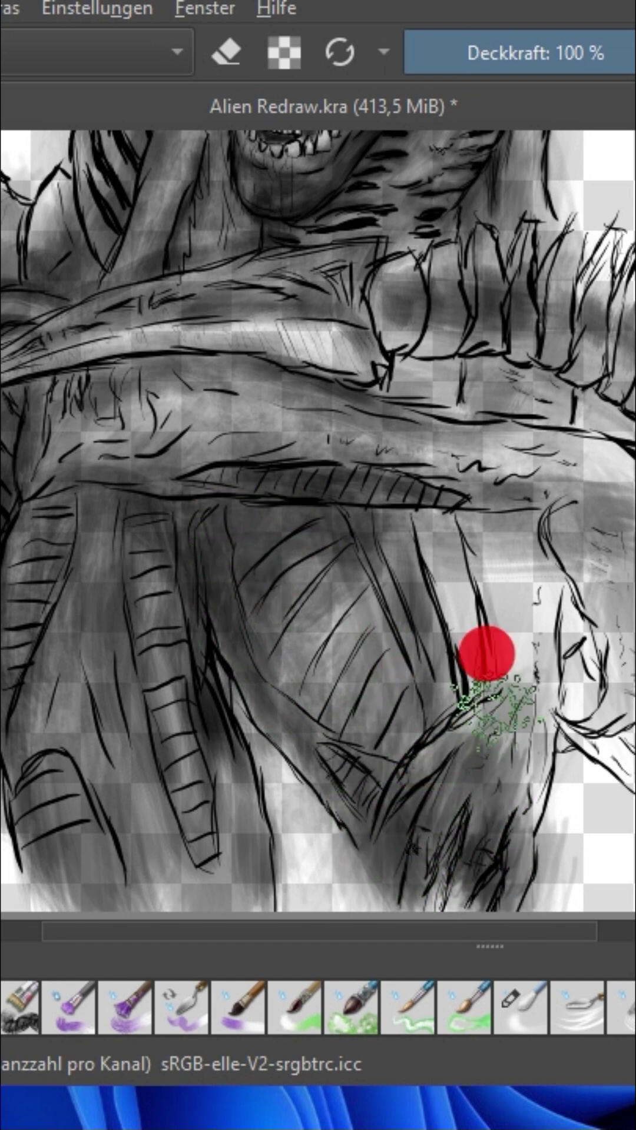
pyautogui.moveTo(485, 581)
pyautogui.mouseDown()
pyautogui.moveTo(457, 727)
pyautogui.moveTo(421, 750)
pyautogui.mouseUp()
pyautogui.hotkey('ctrl', 'z')
pyautogui.hotkey('ctrl', 'z')
pyautogui.hotkey('ctrl', 'z')
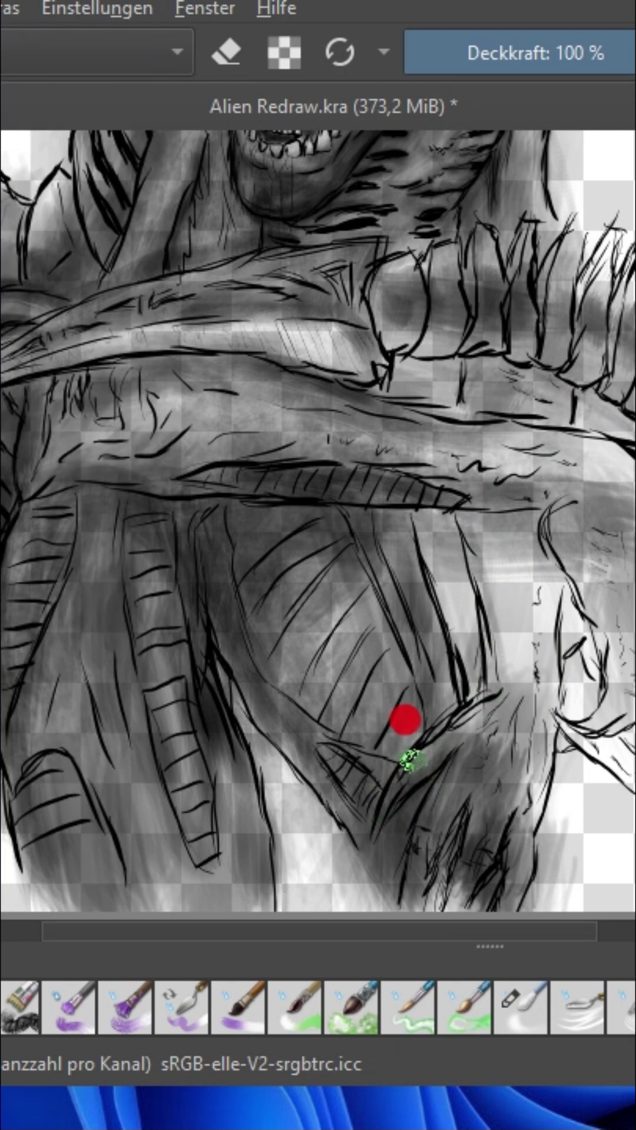
# Step: Shade the wrist of the hand in front of the torso, the gap between the hands and the outer forearm
pyautogui.moveTo(412, 760); pyautogui.dragTo(498, 664)
pyautogui.moveTo(542, 516)
pyautogui.mouseDown()
pyautogui.moveTo(588, 568)
pyautogui.moveTo(574, 596)
pyautogui.mouseUp()
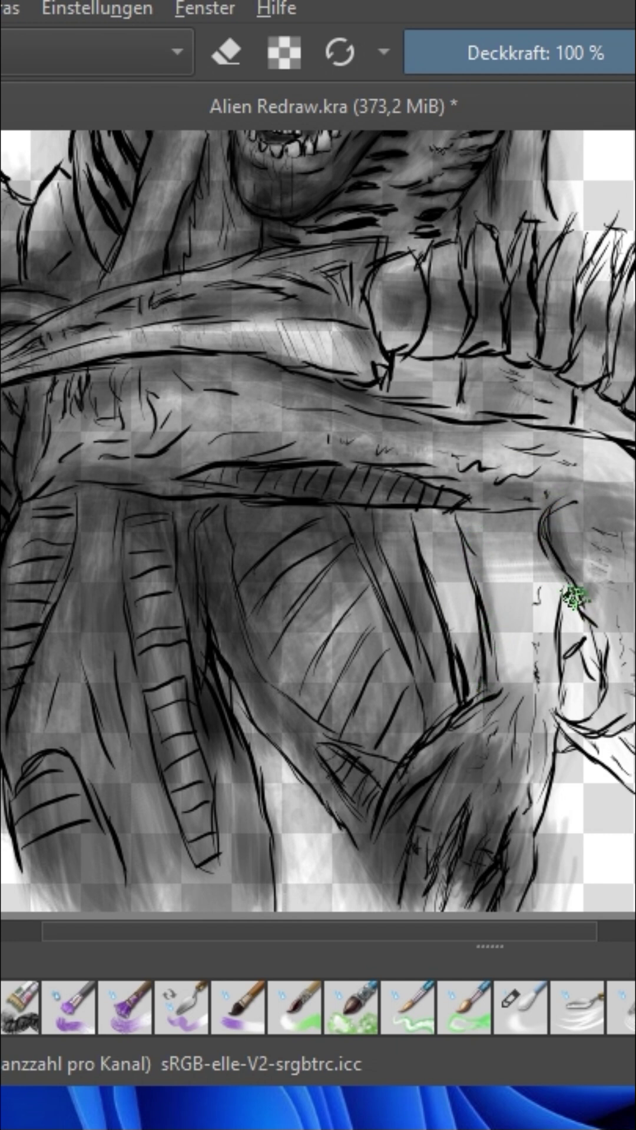
pyautogui.moveTo(533, 547); pyautogui.dragTo(530, 822)
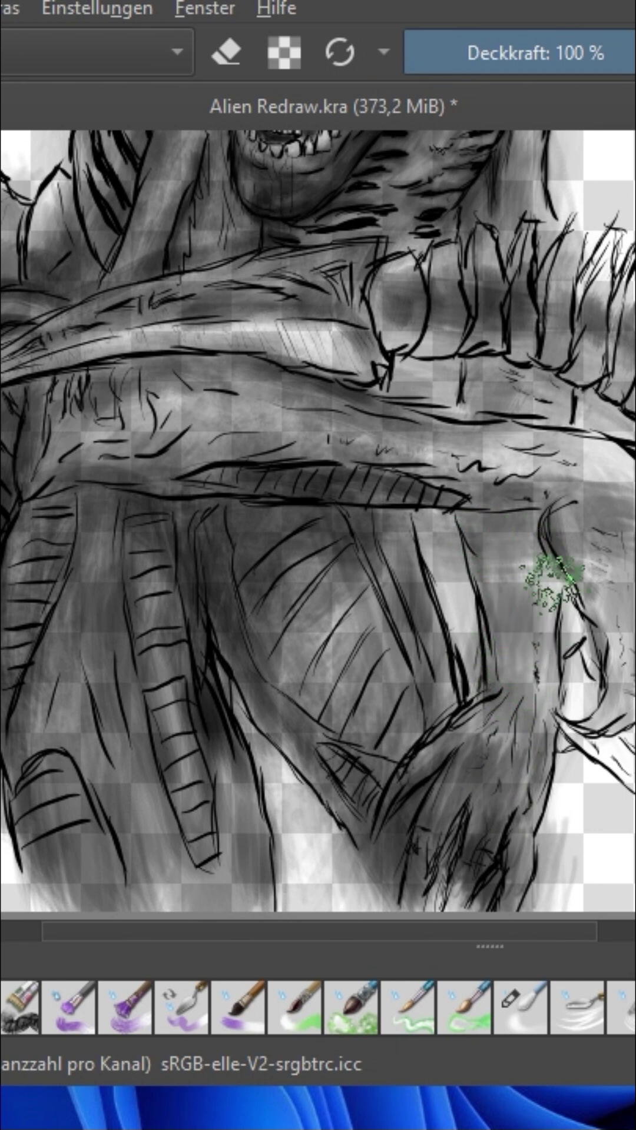
pyautogui.click(507, 542)
pyautogui.moveTo(553, 455); pyautogui.dragTo(606, 489)
# Step: Shade the spines and segments of the curved tail section behind the outer arm
pyautogui.moveTo(432, 932); pyautogui.dragTo(533, 932)
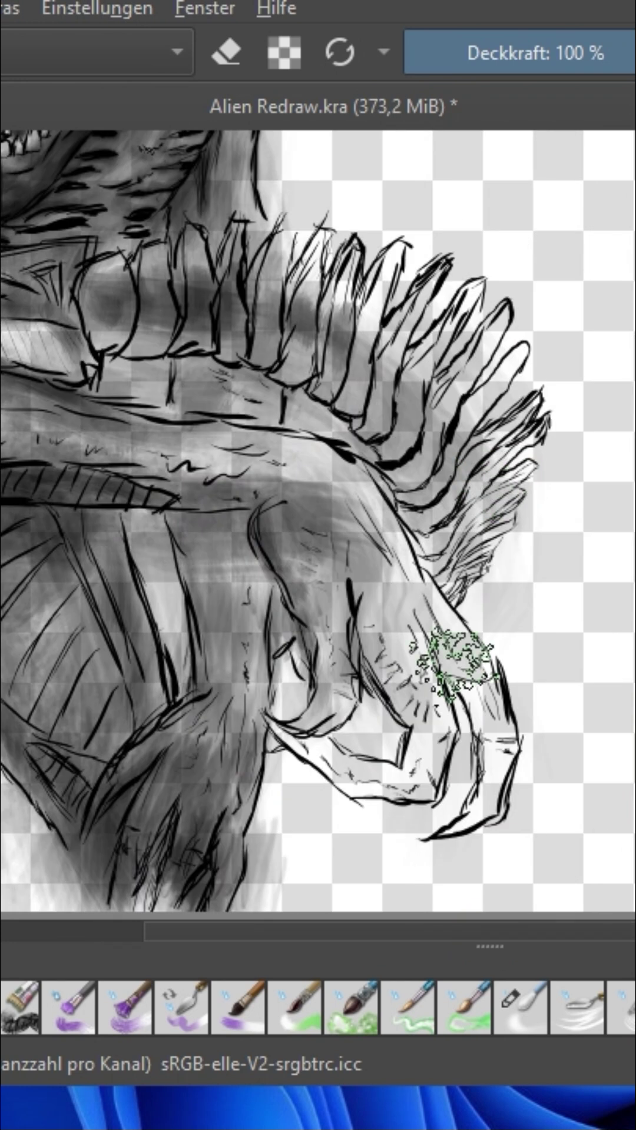
pyautogui.moveTo(427, 418); pyautogui.dragTo(454, 380)
pyautogui.click(383, 383)
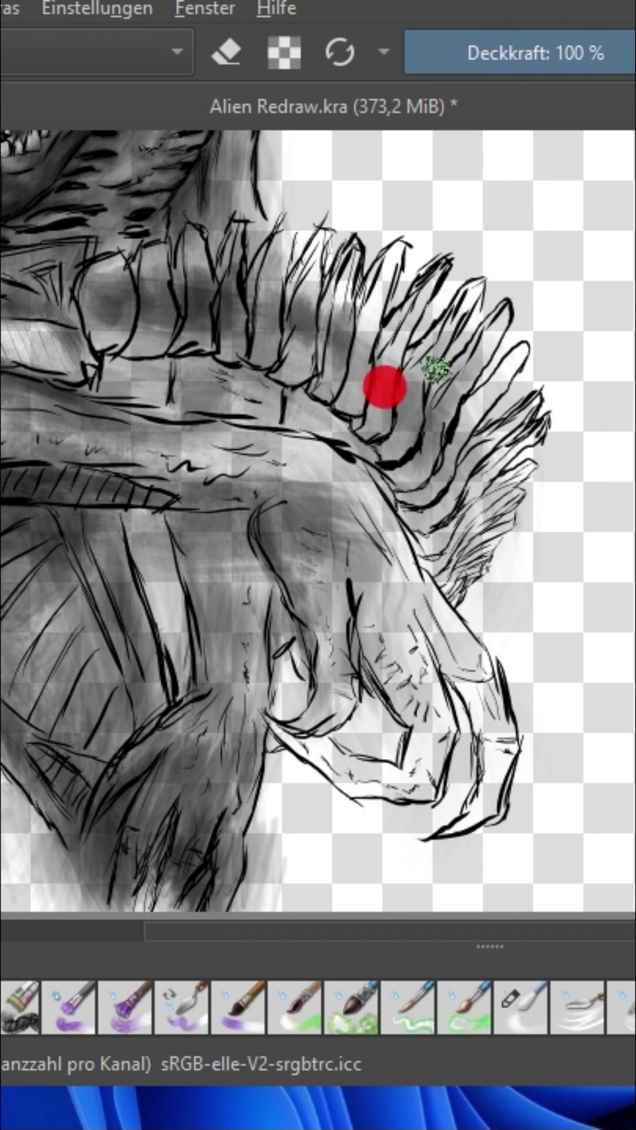
pyautogui.click(104, 321)
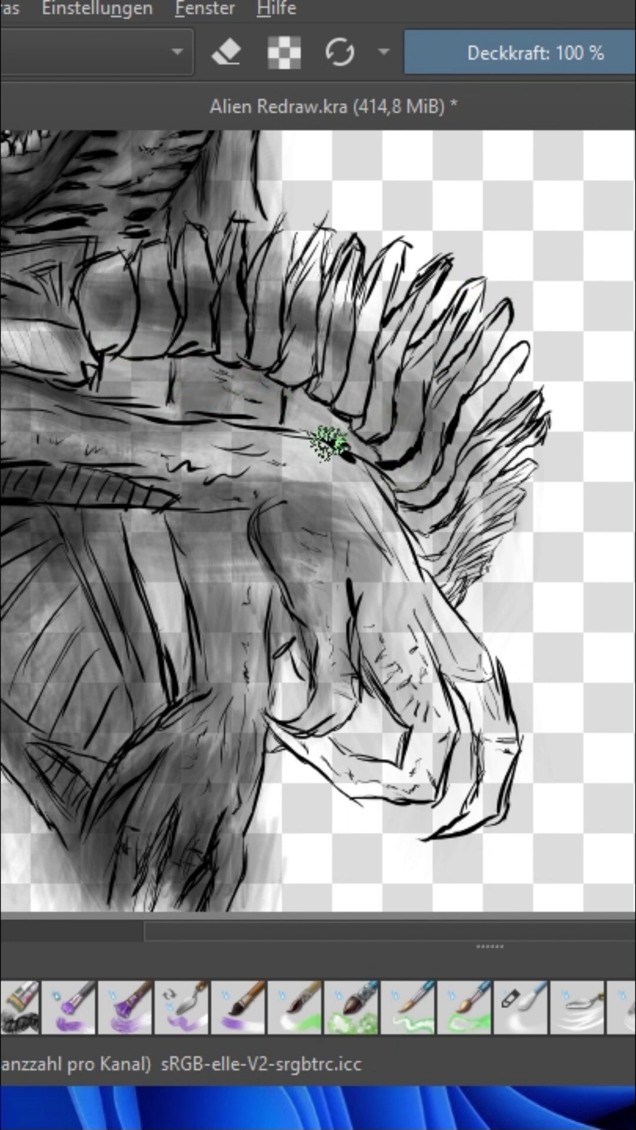
pyautogui.click(303, 298)
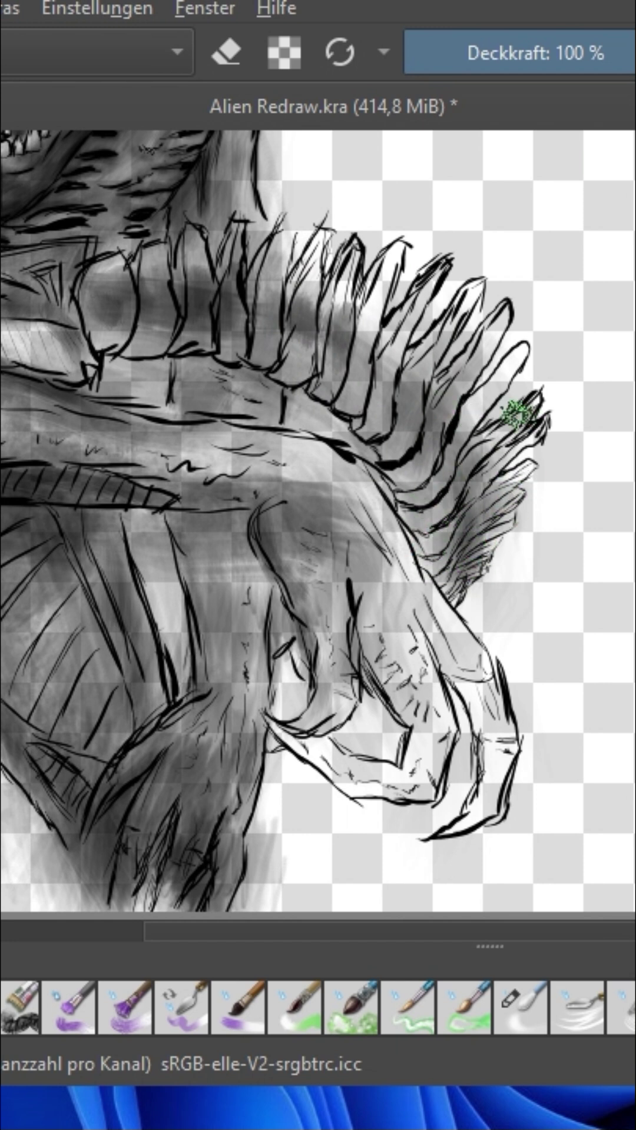
pyautogui.moveTo(428, 465); pyautogui.dragTo(523, 360)
pyautogui.moveTo(399, 453)
pyautogui.mouseDown()
pyautogui.moveTo(425, 415)
pyautogui.moveTo(401, 435)
pyautogui.moveTo(395, 428)
pyautogui.moveTo(416, 303)
pyautogui.mouseUp()
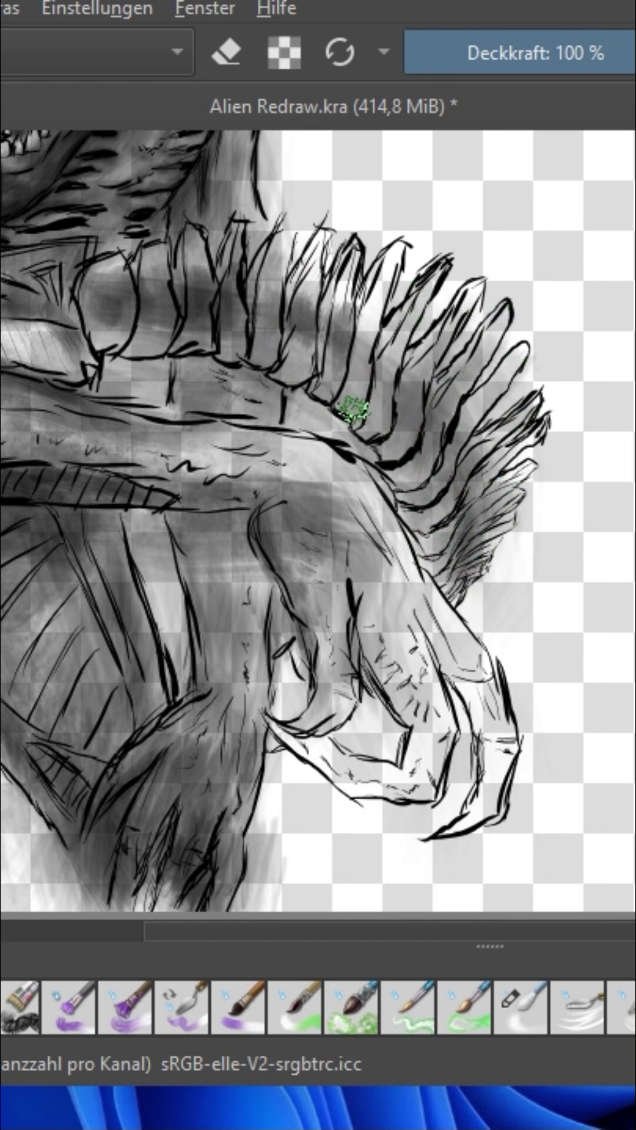
# Step: Shade the strip beneath the tail spines, then the outer hand's wrist, back, curled fingers and claws in grey
pyautogui.moveTo(353, 409); pyautogui.dragTo(382, 289)
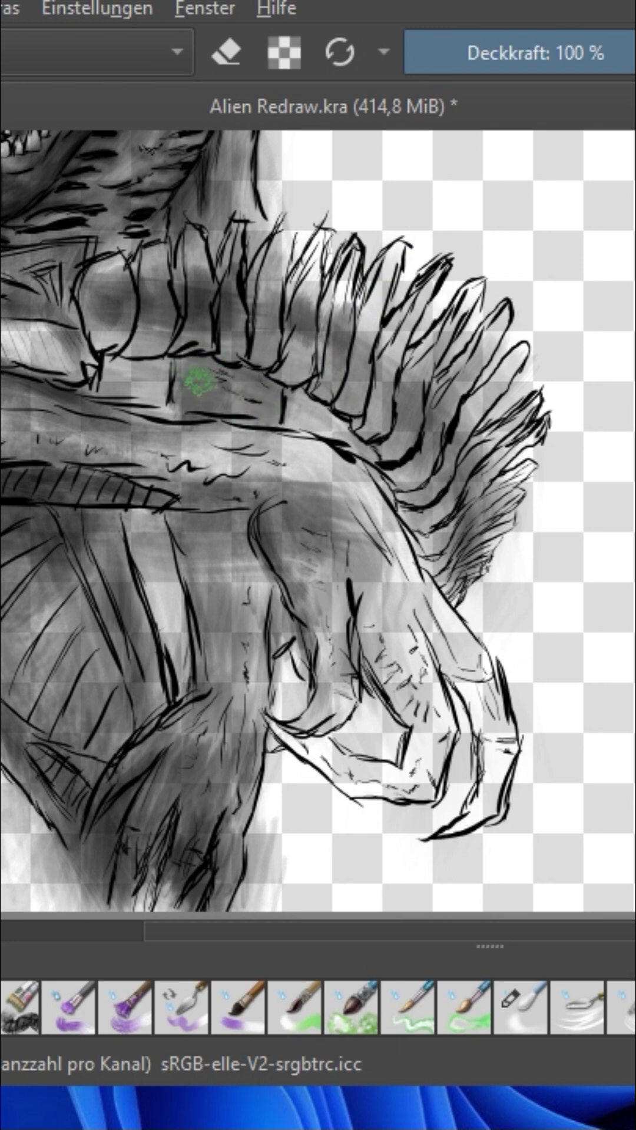
pyautogui.moveTo(335, 677)
pyautogui.mouseDown()
pyautogui.moveTo(373, 671)
pyautogui.moveTo(415, 717)
pyautogui.moveTo(273, 712)
pyautogui.moveTo(305, 721)
pyautogui.moveTo(339, 668)
pyautogui.mouseUp()
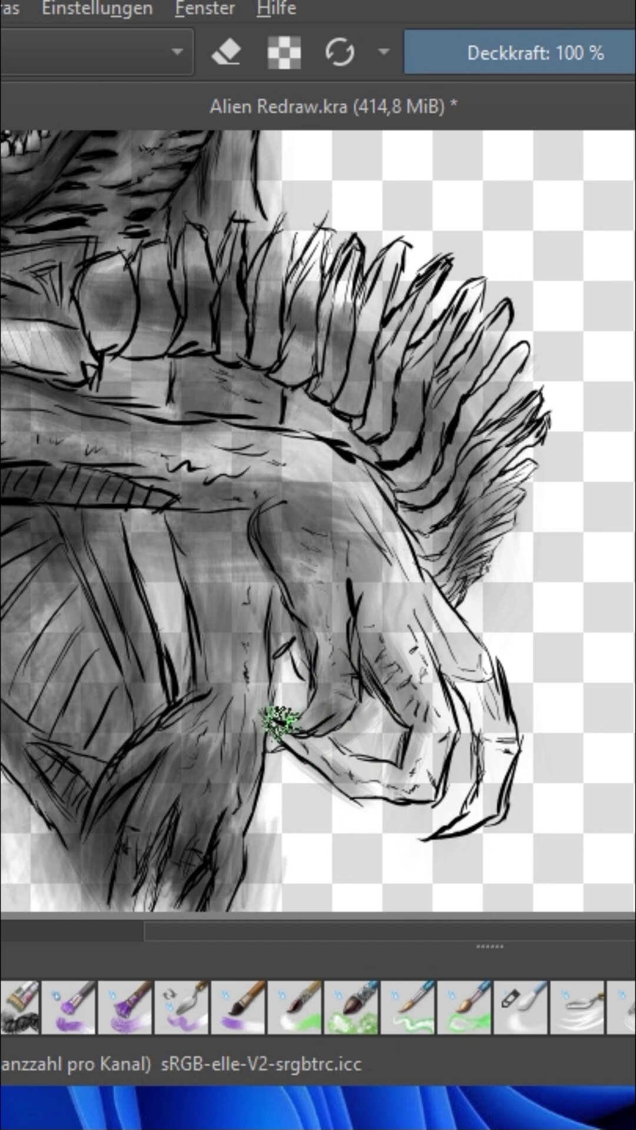
pyautogui.moveTo(337, 744)
pyautogui.mouseDown()
pyautogui.moveTo(383, 791)
pyautogui.moveTo(409, 768)
pyautogui.moveTo(309, 738)
pyautogui.moveTo(432, 759)
pyautogui.moveTo(424, 769)
pyautogui.moveTo(412, 694)
pyautogui.moveTo(373, 575)
pyautogui.moveTo(316, 719)
pyautogui.moveTo(424, 605)
pyautogui.moveTo(454, 747)
pyautogui.moveTo(465, 885)
pyautogui.moveTo(474, 691)
pyautogui.moveTo(464, 661)
pyautogui.moveTo(444, 736)
pyautogui.moveTo(336, 548)
pyautogui.mouseUp()
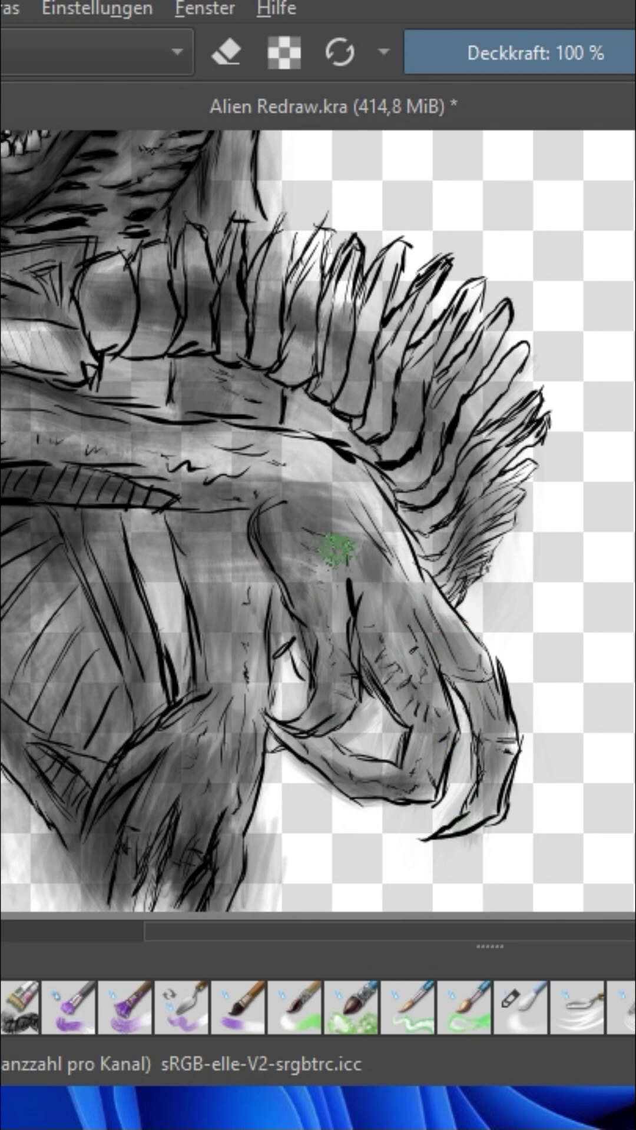
pyautogui.moveTo(369, 471)
pyautogui.mouseDown()
pyautogui.moveTo(356, 512)
pyautogui.moveTo(245, 449)
pyautogui.moveTo(351, 455)
pyautogui.moveTo(112, 459)
pyautogui.moveTo(423, 715)
pyautogui.mouseUp()
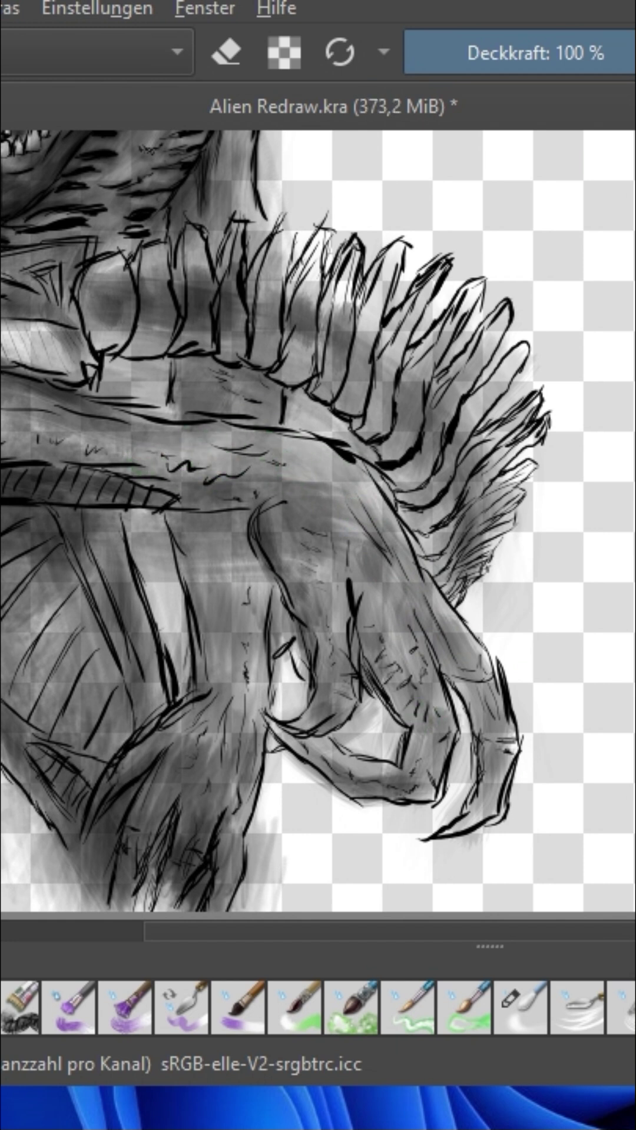
# Step: Save the shaded Alien Redraw document
pyautogui.hotkey('ctrl', 'j')
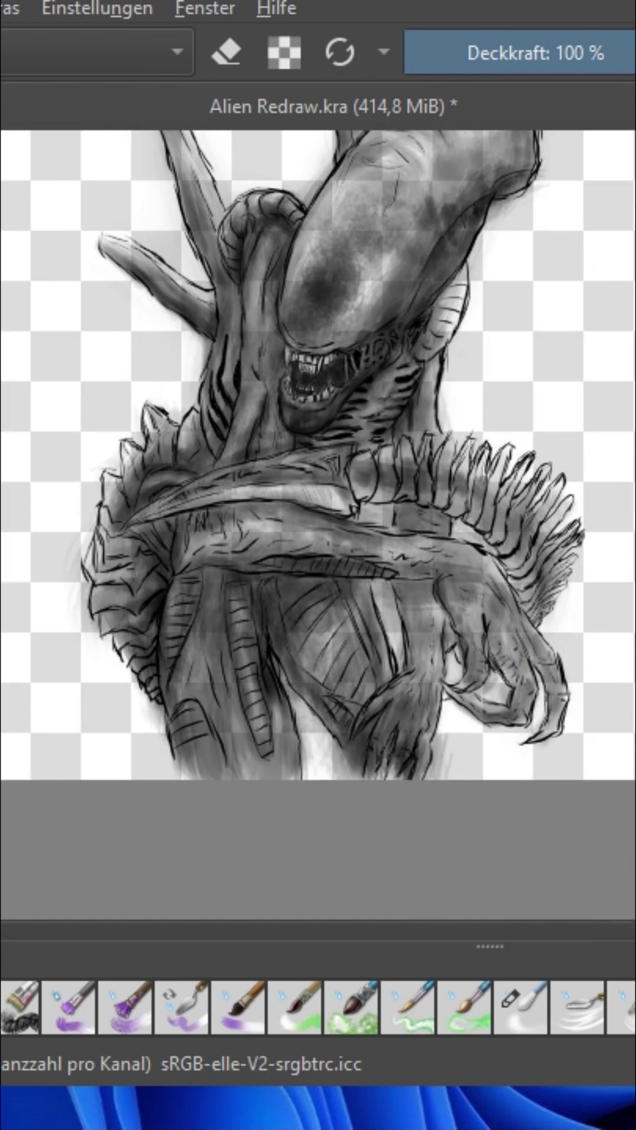
pyautogui.scroll(3, 318, 525)
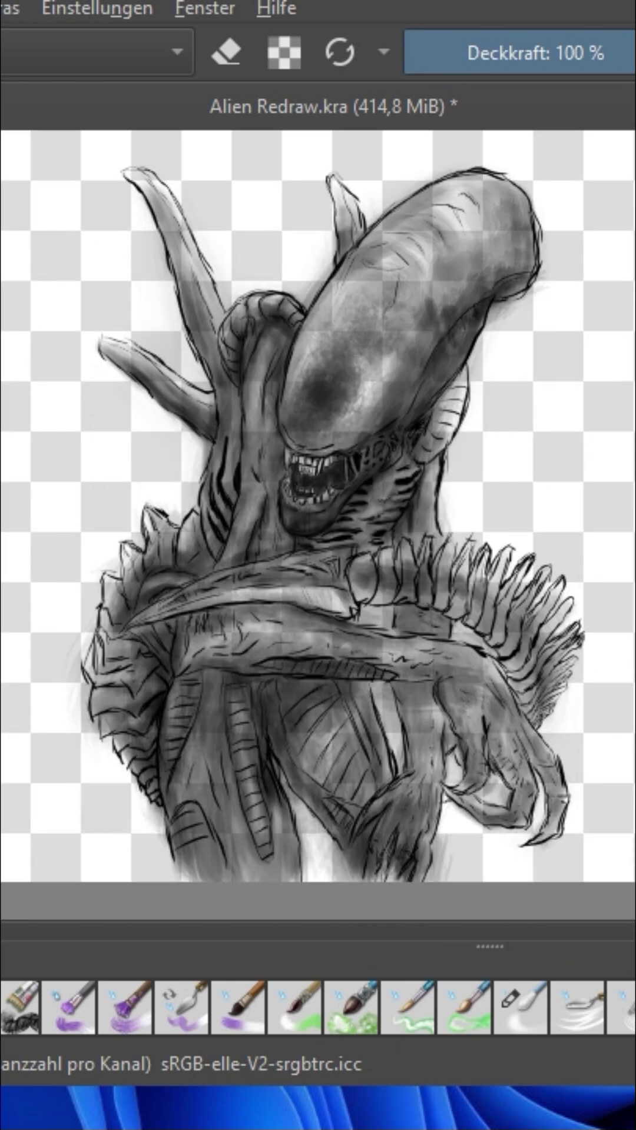
pyautogui.click(1, 9)
pyautogui.click(23, 153)
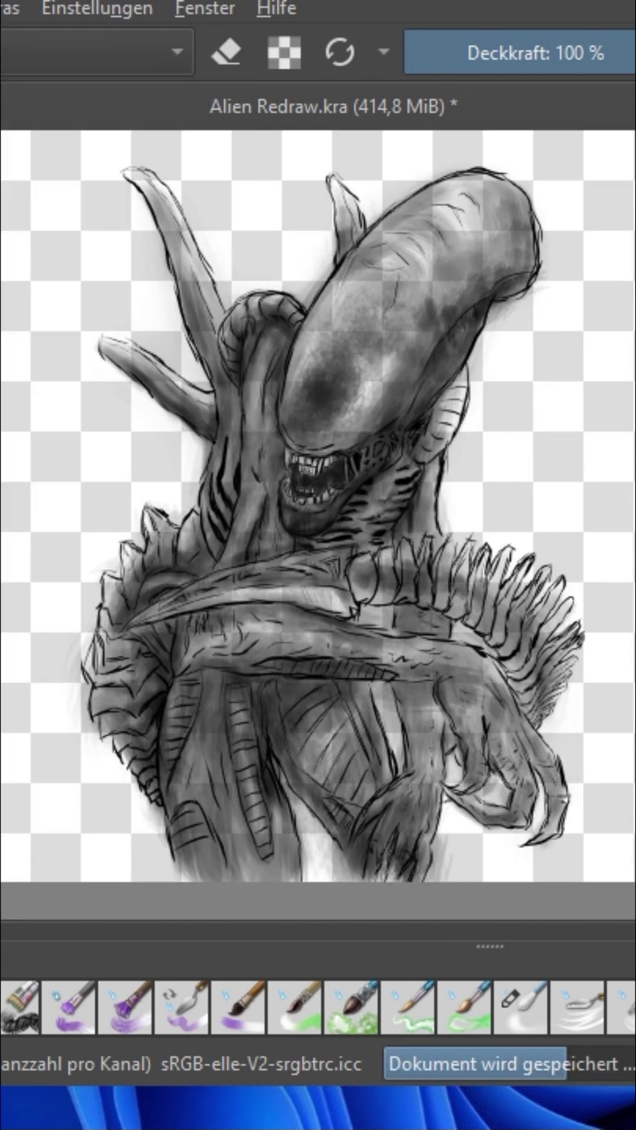